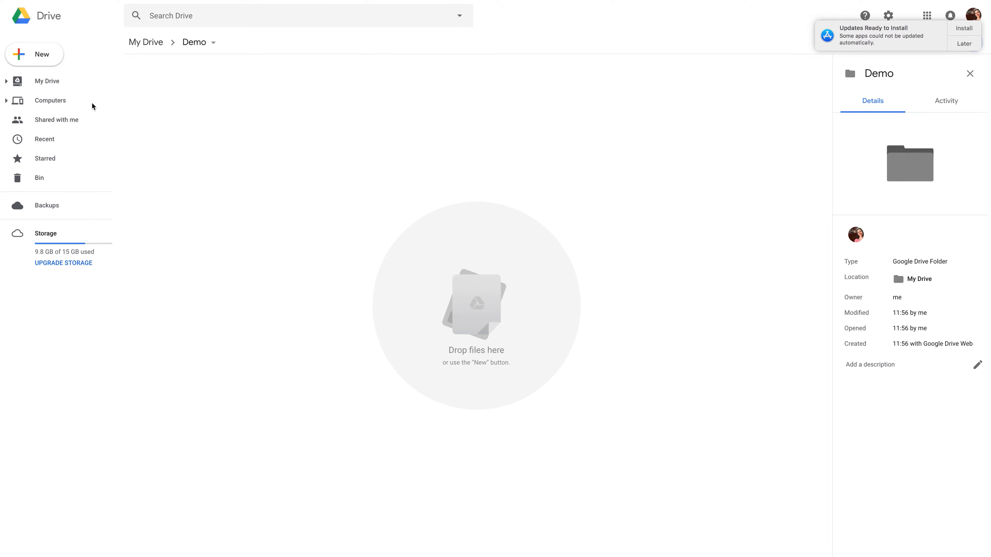
Create a new Google Sheets spreadsheet in the Demo folder and name it Lesson Plans 2018.
{"action": "left_click", "coordinate": [42, 56]}
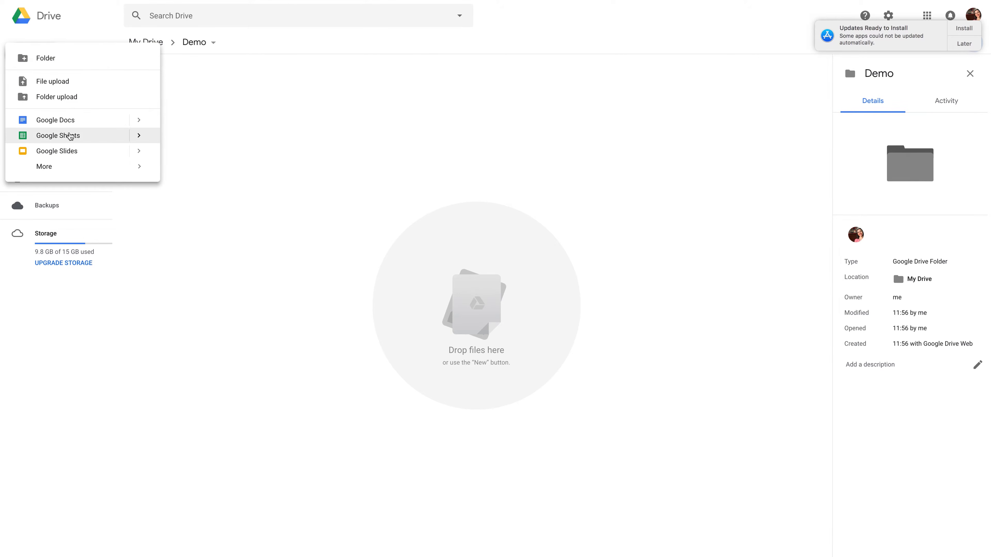
{"action": "left_click", "coordinate": [69, 136]}
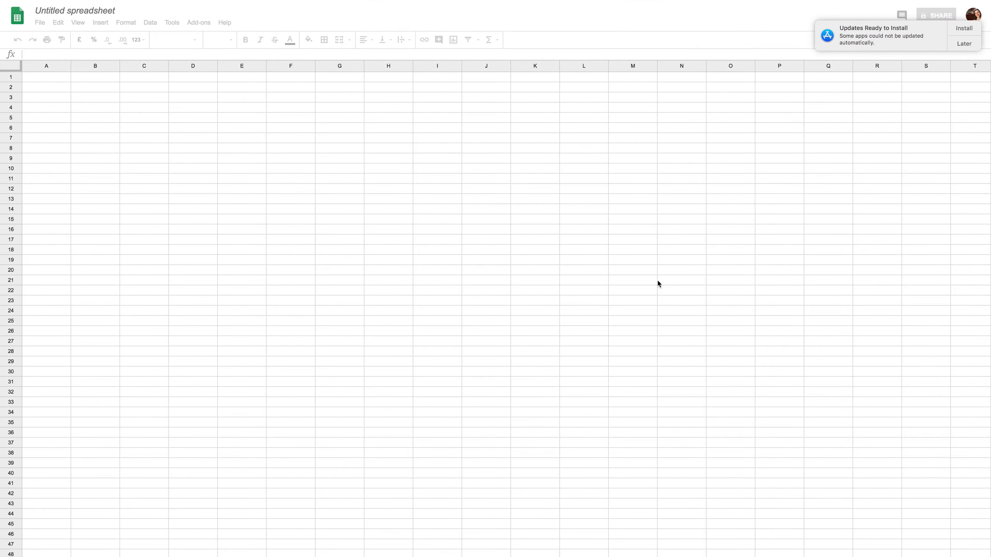
{"action": "left_click", "coordinate": [107, 9]}
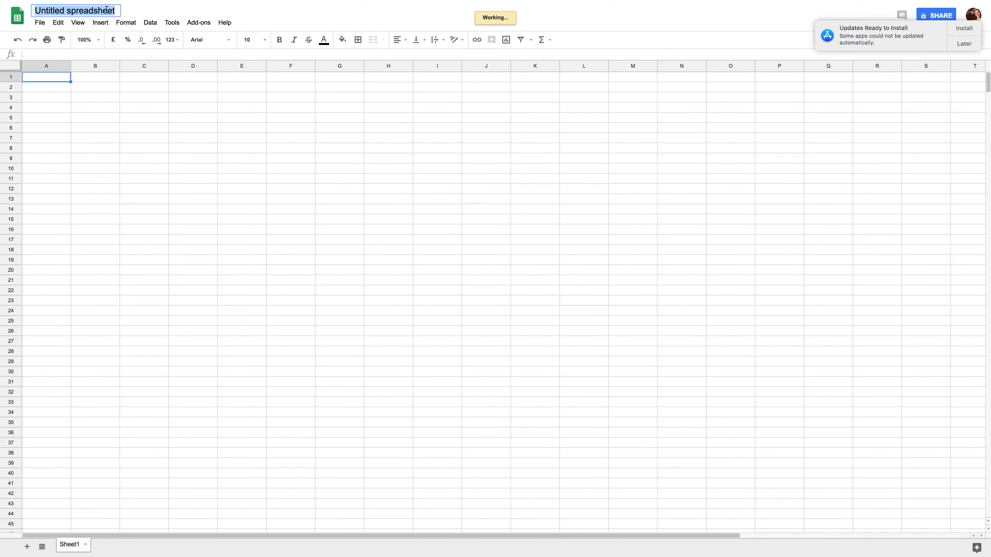
{"action": "type", "text": "Lesson Plans 2018"}
{"action": "key", "text": "Return"}
Enter the dates 01/09/18 and 08/09/18 in cells A2 and A3.
{"action": "left_click", "coordinate": [43, 90]}
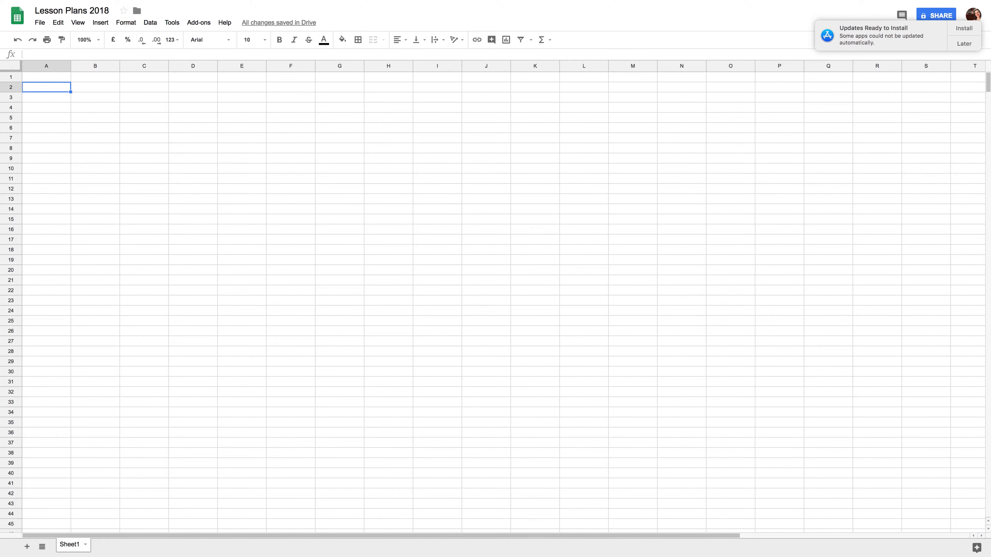
{"action": "type", "text": "1/0"}
{"action": "type", "text": "9/18"}
{"action": "key", "text": "Return"}
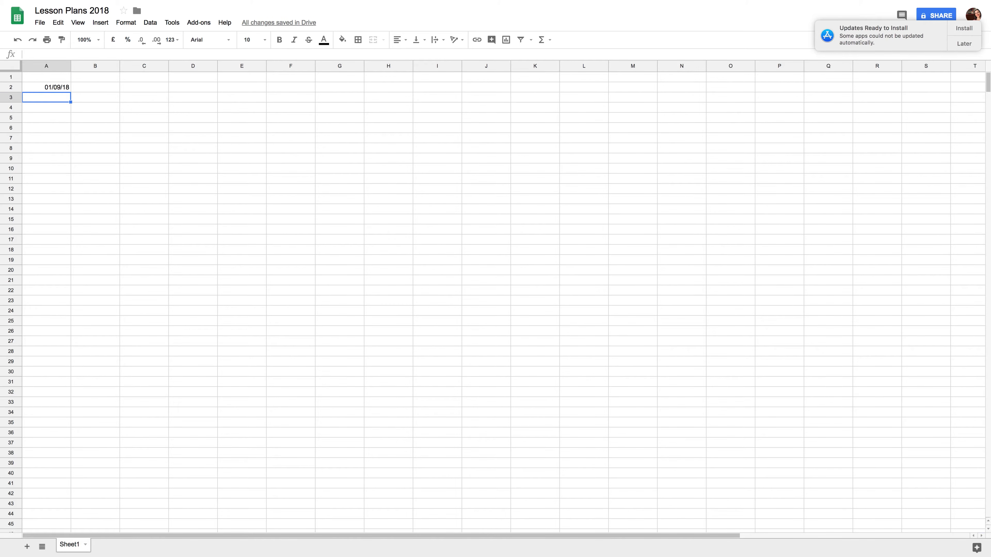
{"action": "type", "text": "08/09/18"}
{"action": "key", "text": "Return"}
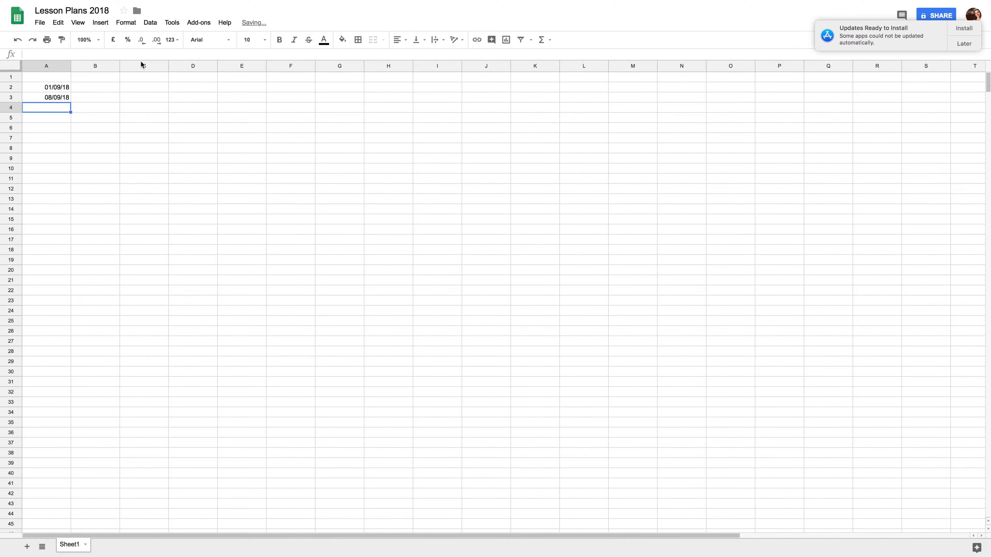
Extend the weekly date series down column A to row 27 with the fill handle.
{"action": "left_click_drag", "start_coordinate": [66, 90], "coordinate": [64, 97]}
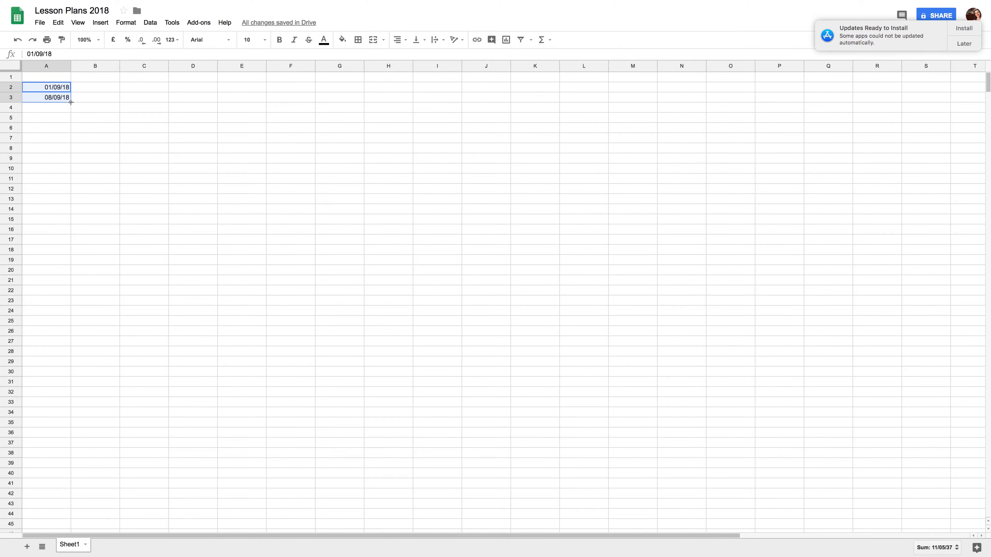
{"action": "left_click_drag", "start_coordinate": [71, 103], "coordinate": [69, 292]}
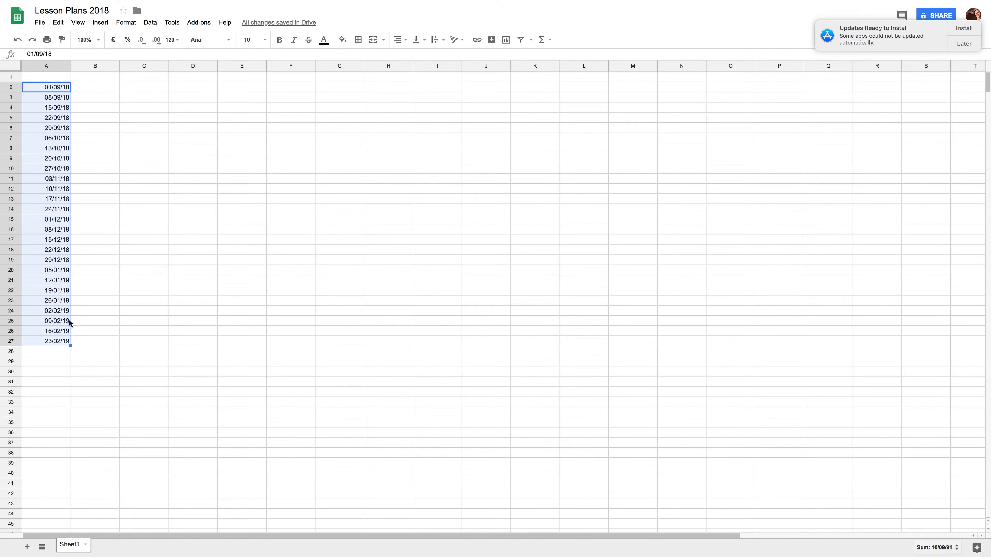
Clear the dates from rows 19 to 27 in column A.
{"action": "left_click_drag", "start_coordinate": [58, 270], "coordinate": [59, 341]}
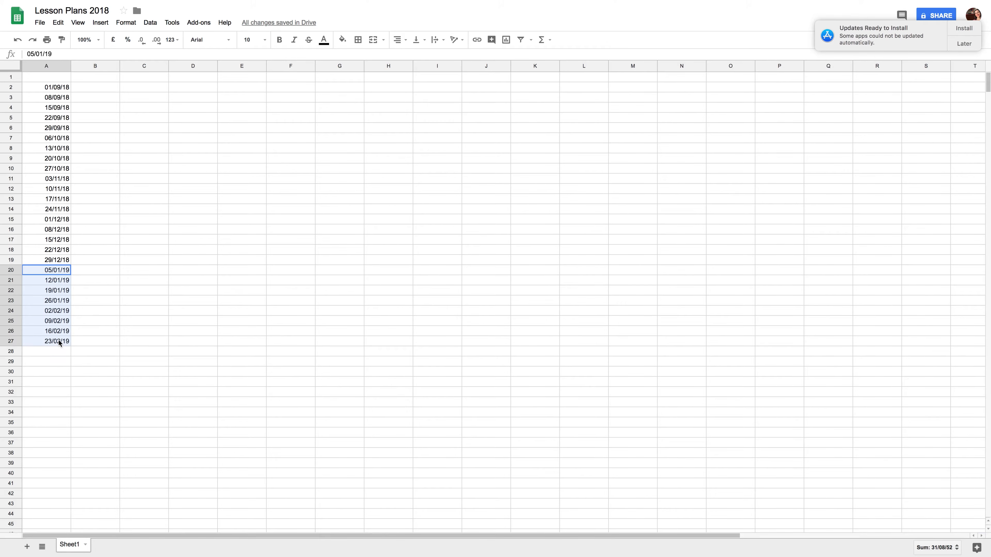
{"action": "left_click_drag", "start_coordinate": [57, 260], "coordinate": [58, 346]}
{"action": "key", "text": "Delete"}
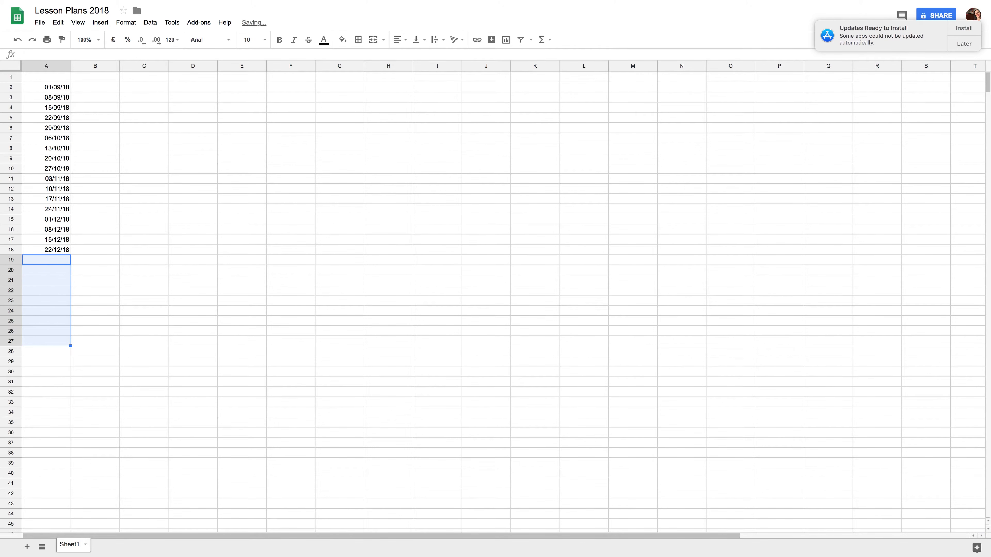
Enter the headers Rhythm, Aural, Repertoire and Game across row 1 starting at B1.
{"action": "left_click", "coordinate": [96, 320]}
{"action": "left_click", "coordinate": [83, 88]}
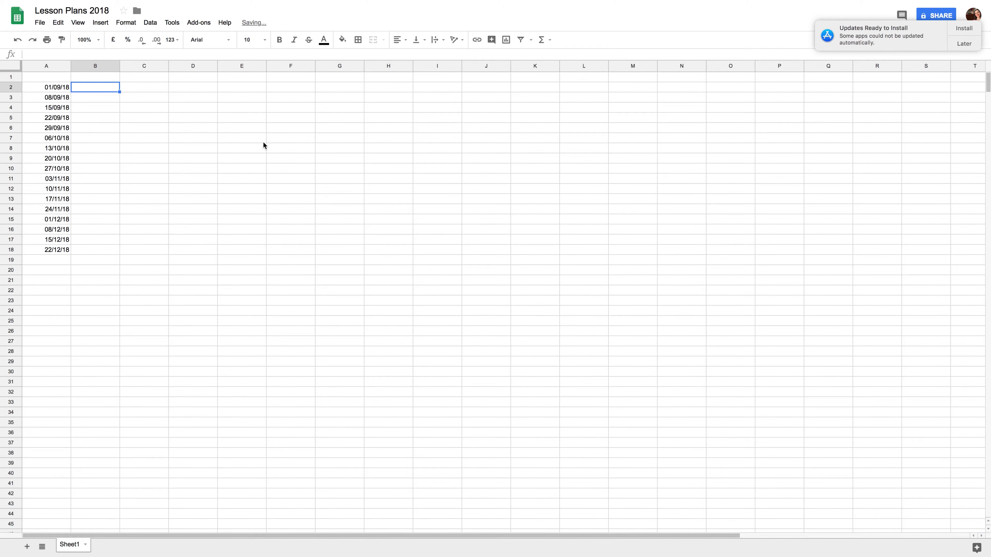
{"action": "left_click", "coordinate": [108, 79]}
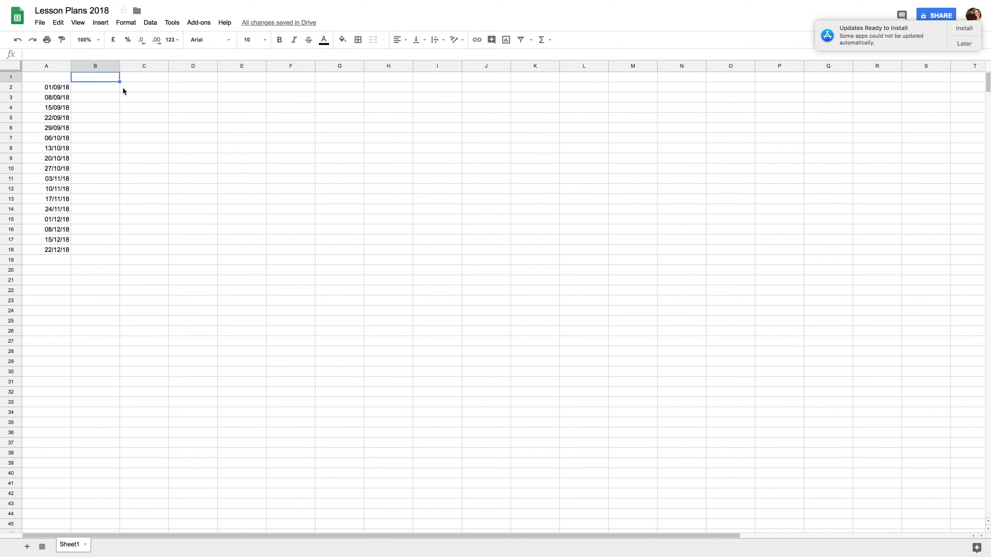
{"action": "type", "text": "Rhythm"}
{"action": "key", "text": "Tab"}
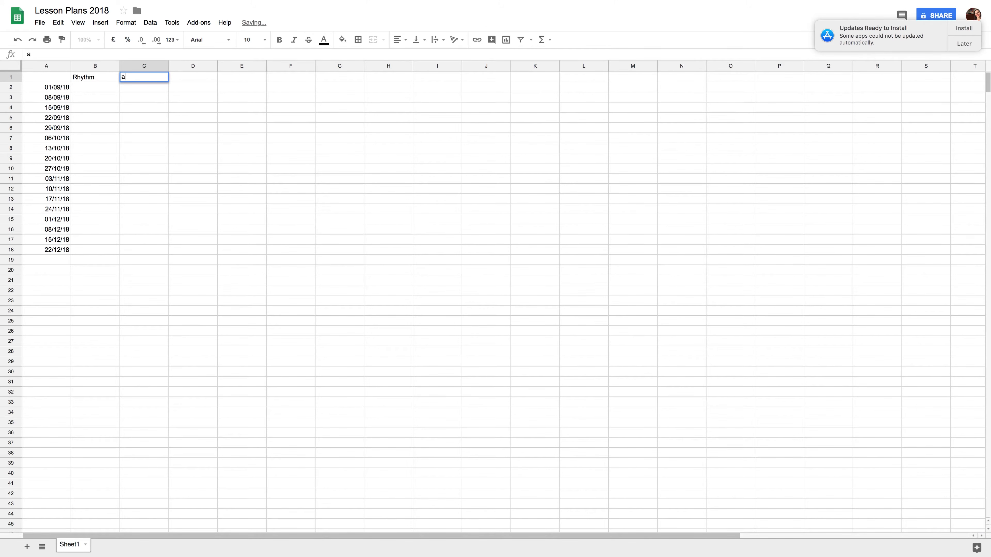
{"action": "type", "text": "Aural"}
{"action": "key", "text": "Tab"}
{"action": "type", "text": "Repertoire"}
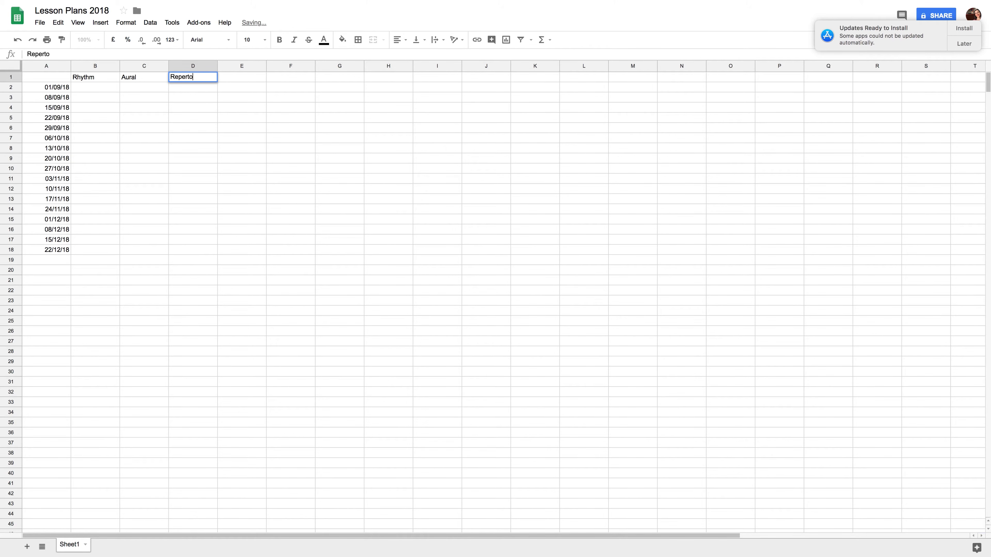
{"action": "key", "text": "Tab"}
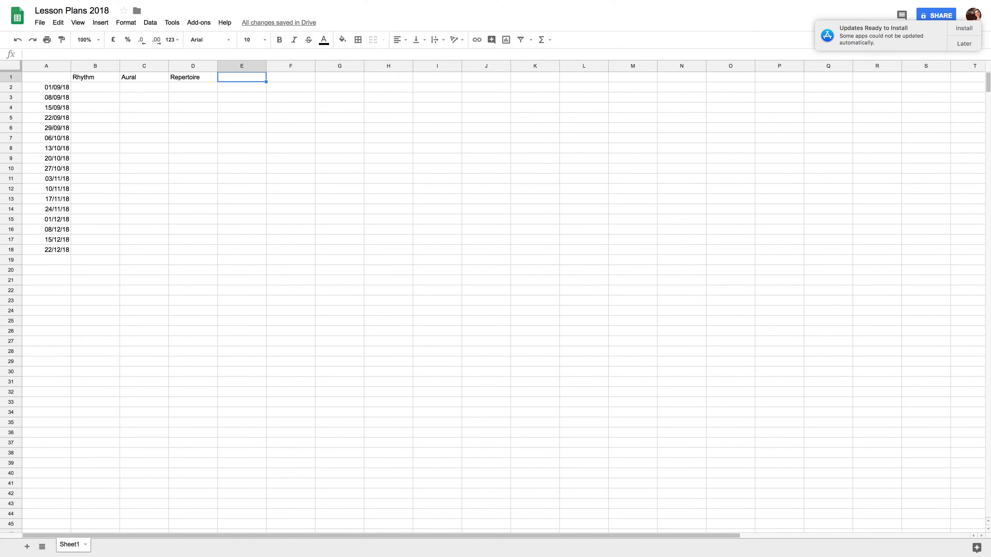
{"action": "type", "text": "Game"}
{"action": "key", "text": "Return"}
Copy the headers in B1:E1 and paste them one column to the right, starting at C1.
{"action": "left_click_drag", "start_coordinate": [102, 77], "coordinate": [246, 77]}
{"action": "key", "text": "ctrl+c"}
{"action": "left_click", "coordinate": [164, 79]}
{"action": "key", "text": "ctrl+v"}
Enter CONCEPT as the header in B1.
{"action": "left_click", "coordinate": [95, 76]}
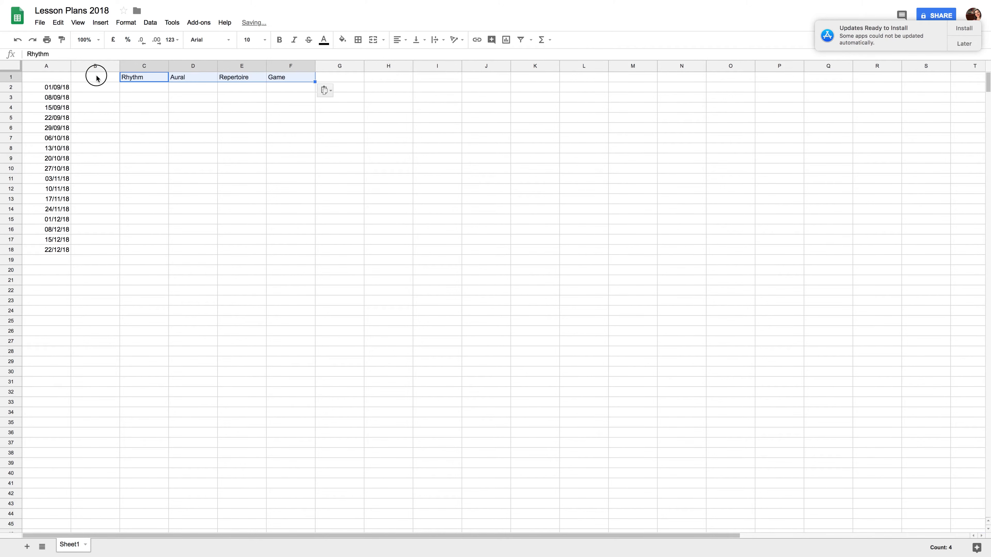
{"action": "type", "text": "CONCEPT"}
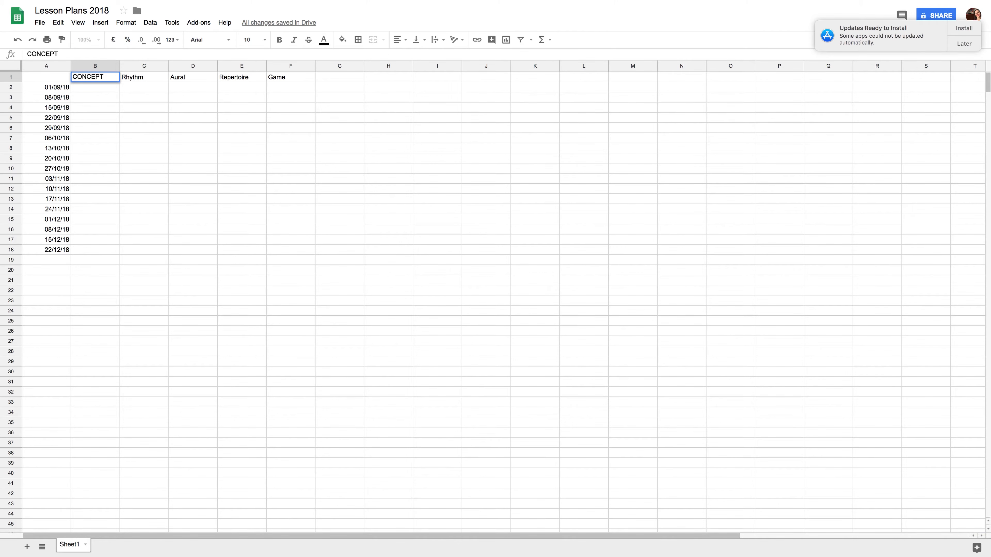
{"action": "key", "text": "Return"}
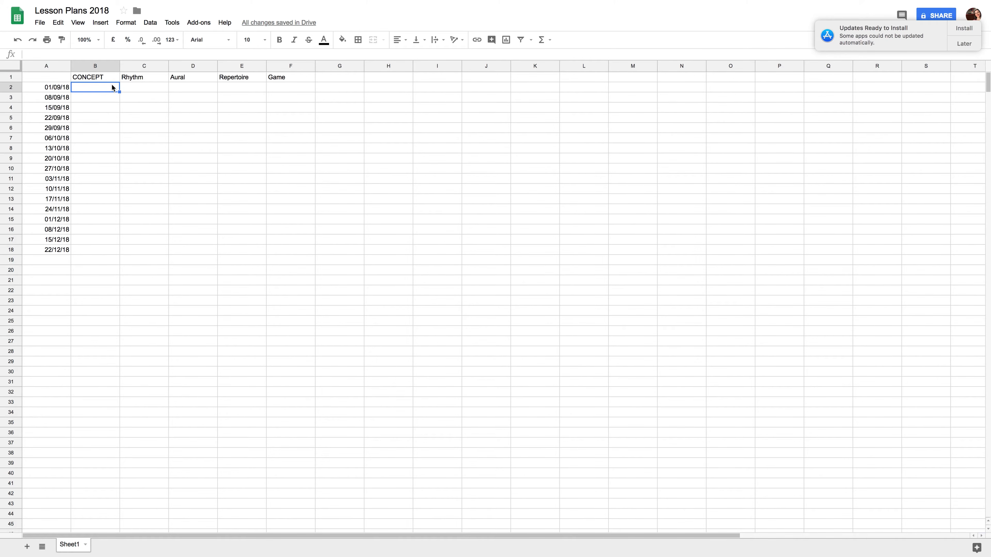
Enter Rhythm, Note names and Note stems as concepts in B2:B4.
{"action": "type", "text": "Rhythm"}
{"action": "key", "text": "Return"}
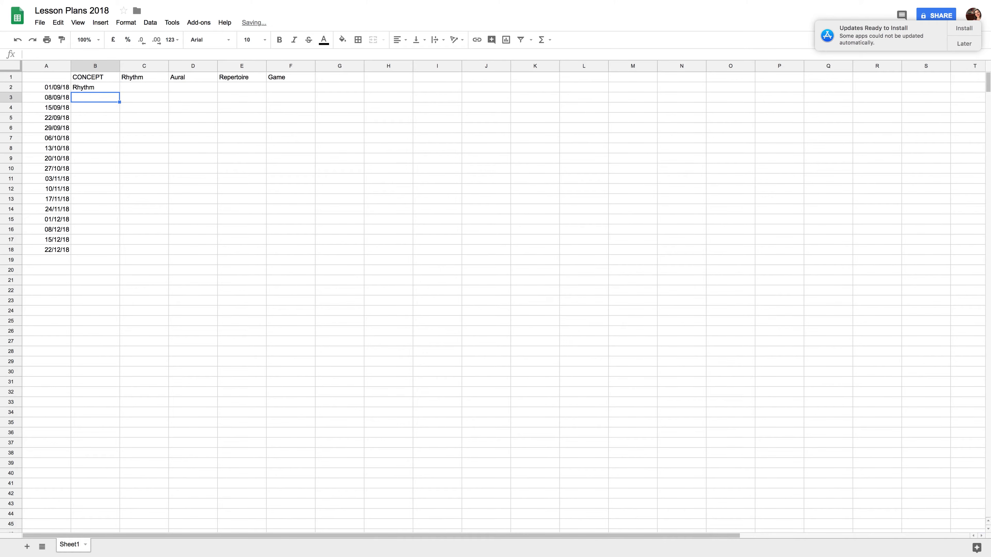
{"action": "type", "text": "Note names"}
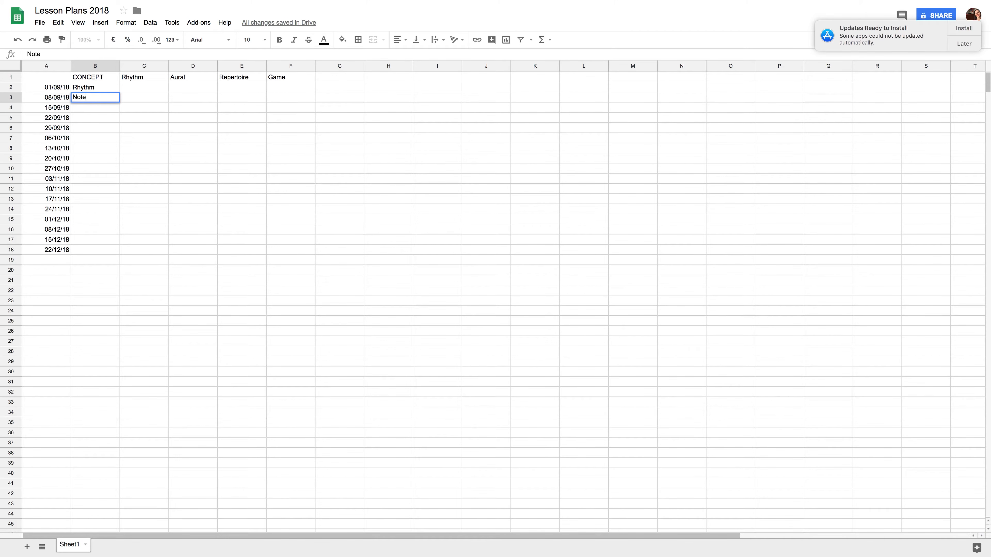
{"action": "key", "text": "Return"}
{"action": "type", "text": "Note stems"}
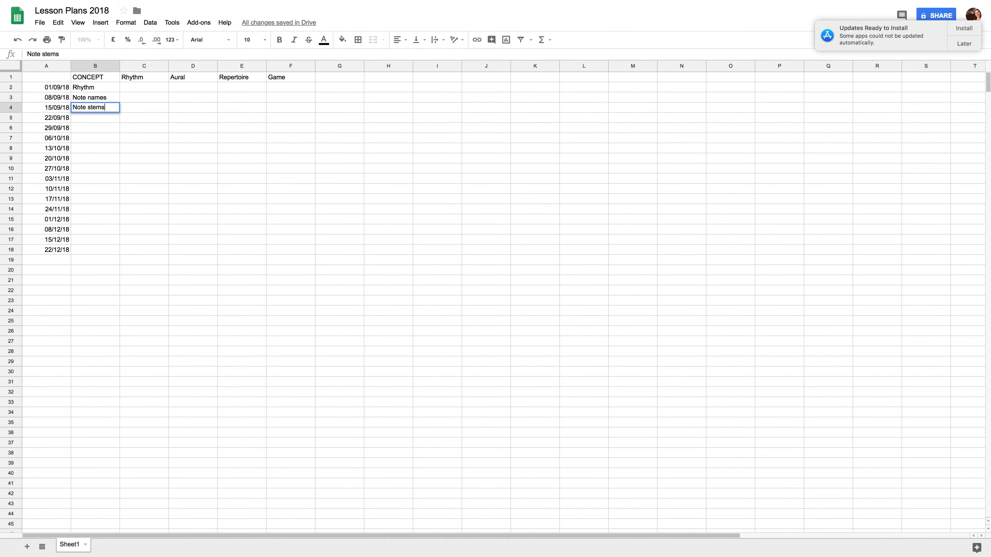
{"action": "key", "text": "Return"}
Enter Note names, Tempo marks and Repeat signs as concepts in B5:B7.
{"action": "type", "text": "NoTE"}
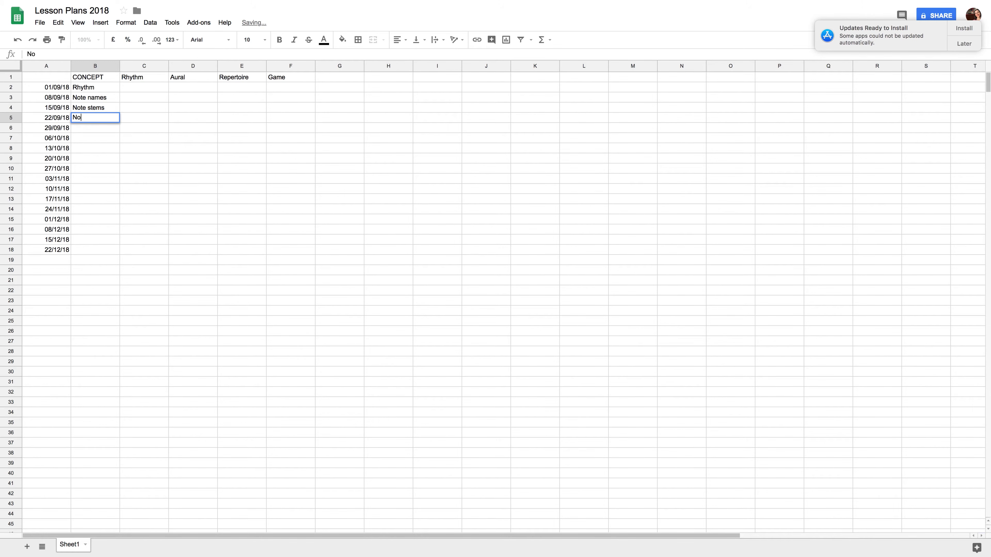
{"action": "key", "text": "BackSpace"}
{"action": "key", "text": "BackSpace"}
{"action": "type", "text": "te"}
{"action": "key", "text": "Return"}
{"action": "type", "text": "Tempo mar"}
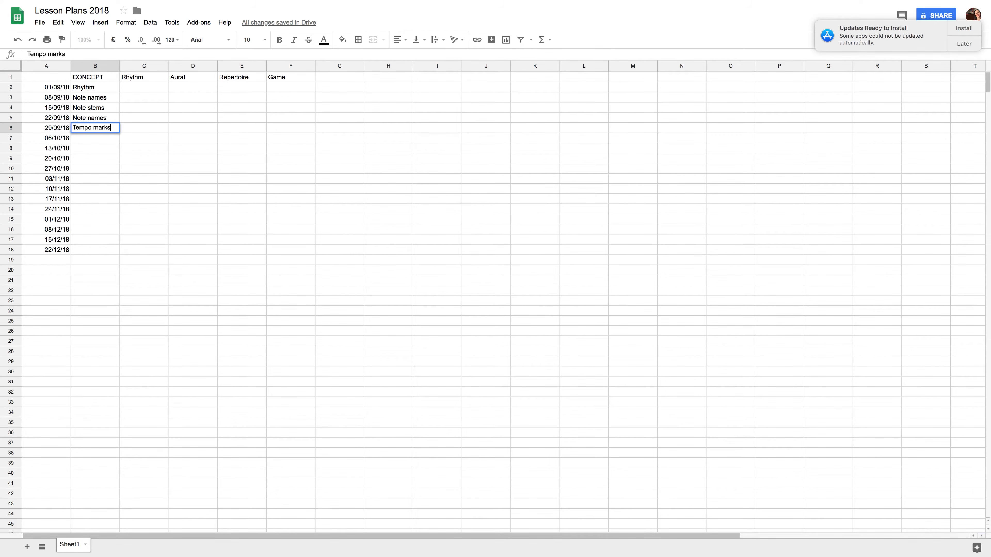
{"action": "type", "text": "ks"}
{"action": "key", "text": "Return"}
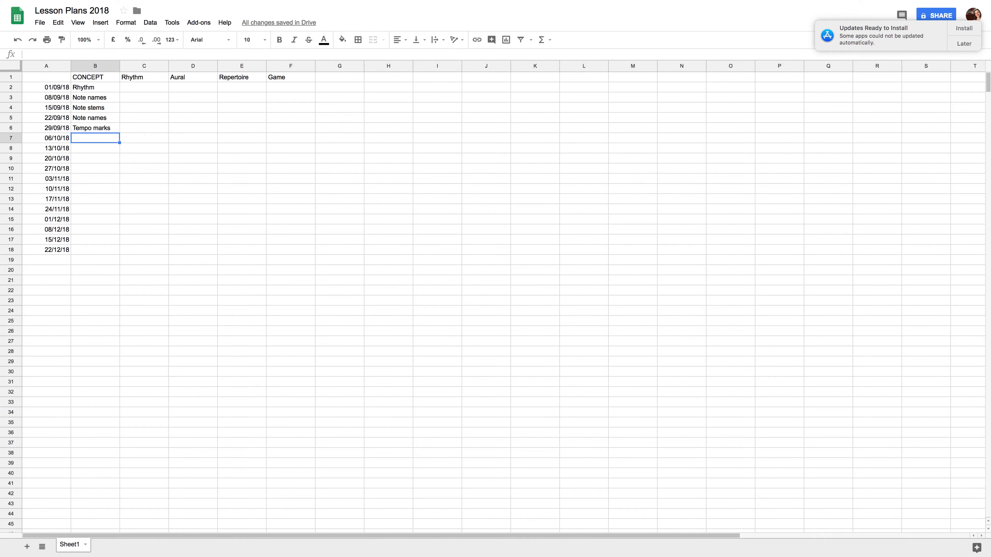
{"action": "type", "text": "Repeat signs"}
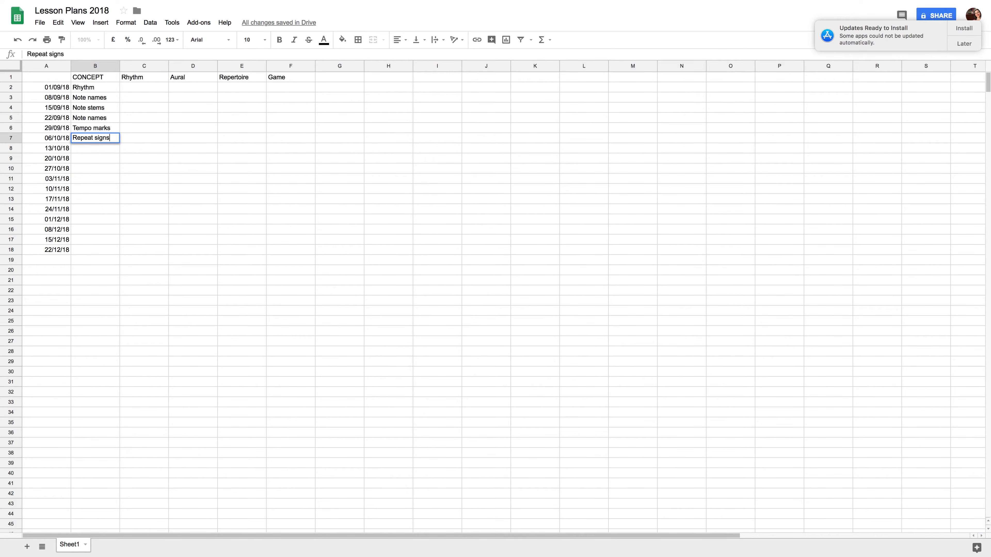
{"action": "key", "text": "Return"}
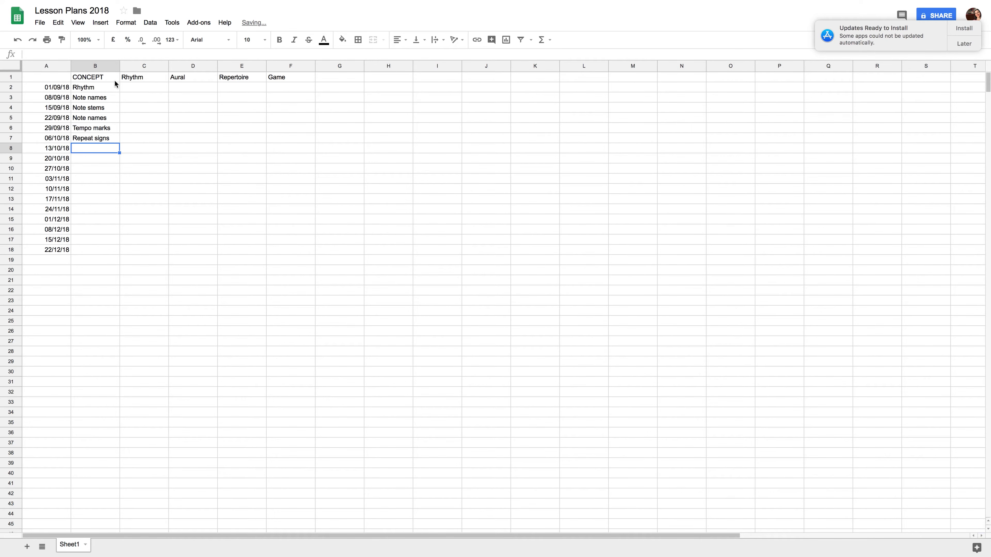
{"action": "left_click", "coordinate": [137, 86]}
{"action": "left_click", "coordinate": [199, 91]}
{"action": "left_click", "coordinate": [244, 89]}
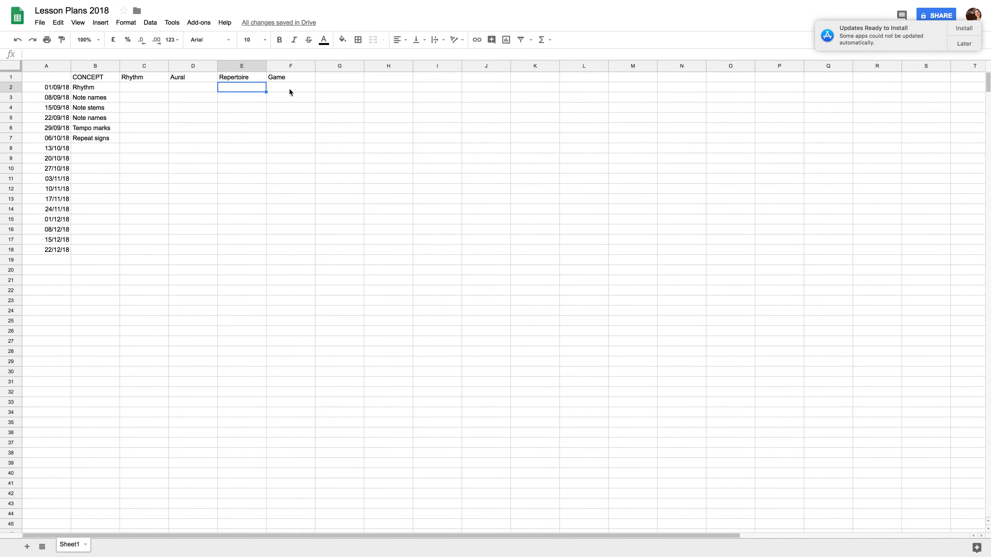
{"action": "left_click", "coordinate": [289, 89]}
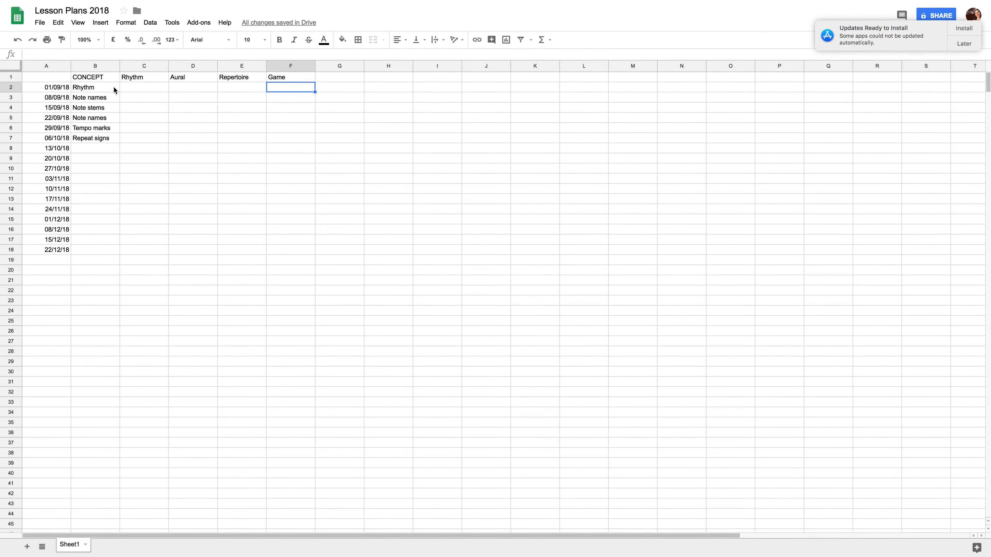
Rename the sheet tab to Template.
{"action": "double_click", "coordinate": [76, 547]}
{"action": "type", "text": "Template"}
{"action": "key", "text": "Return"}
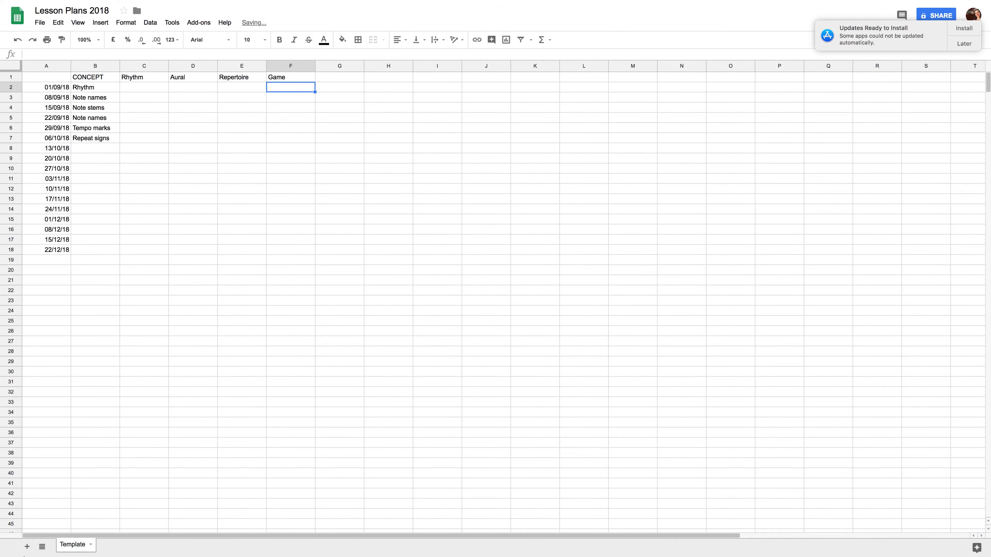
Duplicate the Template sheet and rename the copy with a student's first name.
{"action": "right_click", "coordinate": [76, 546]}
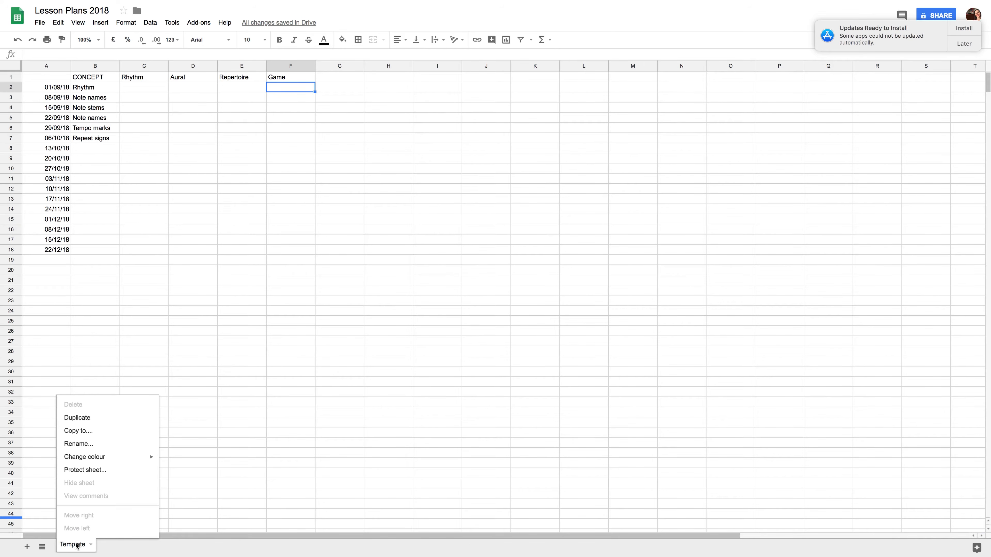
{"action": "left_click", "coordinate": [98, 416]}
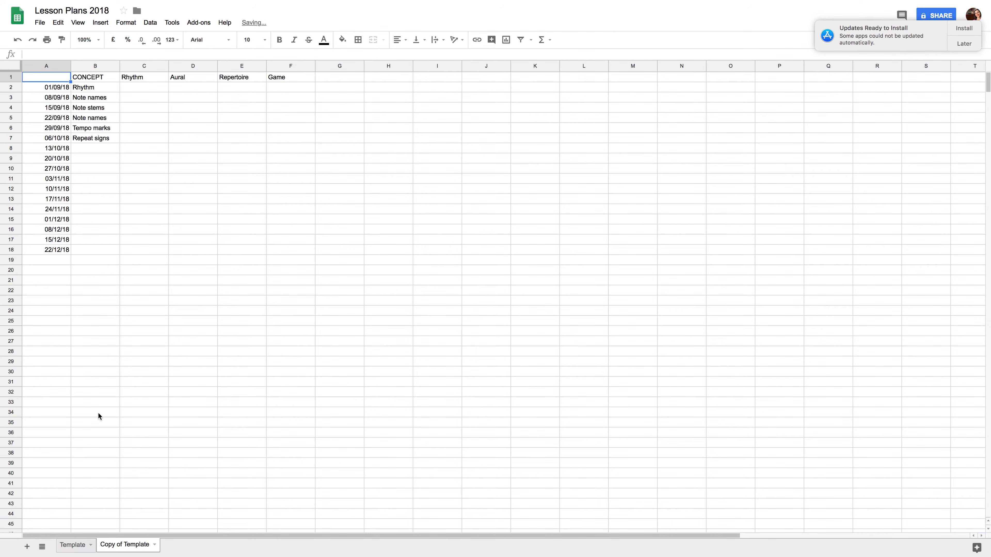
{"action": "double_click", "coordinate": [129, 545]}
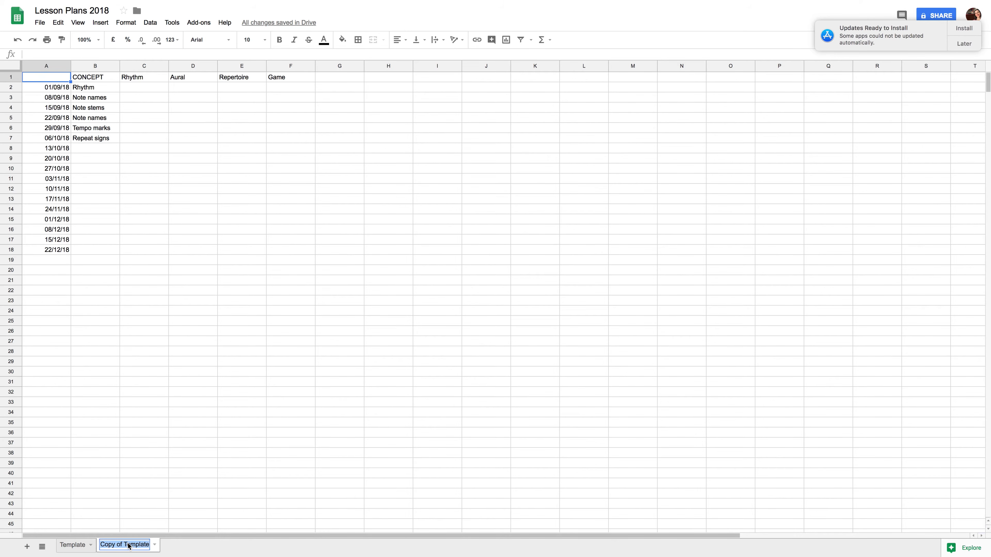
{"action": "type", "text": "Johnny"}
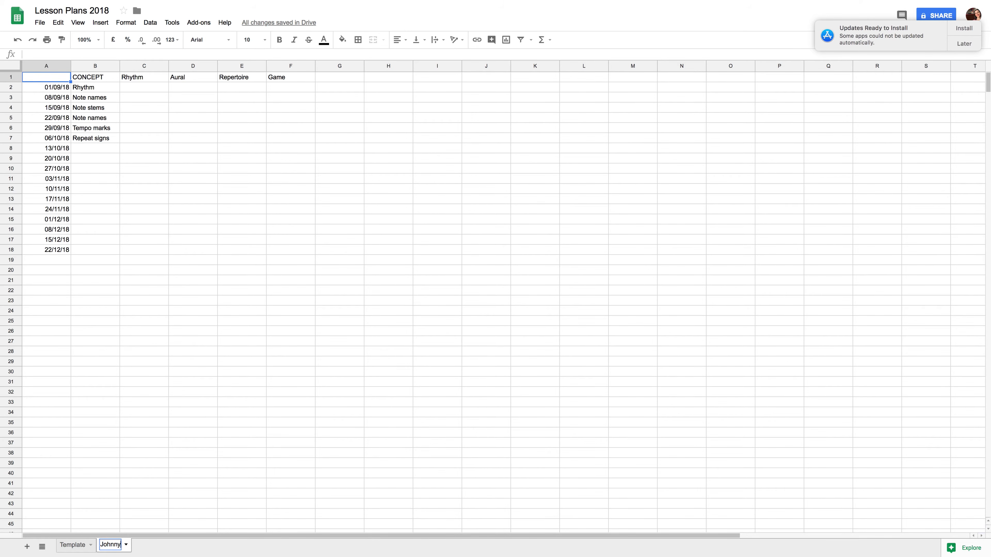
{"action": "key", "text": "Return"}
Duplicate the student sheet and rename the new copy with another student's first name.
{"action": "left_click", "coordinate": [126, 545]}
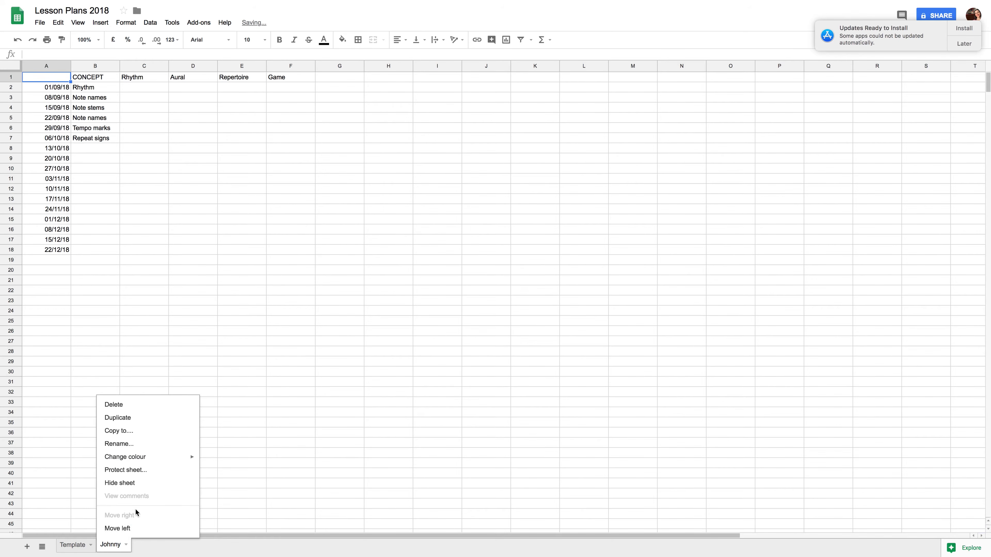
{"action": "left_click", "coordinate": [134, 422]}
{"action": "double_click", "coordinate": [156, 547]}
{"action": "type", "text": "Susan"}
{"action": "key", "text": "Return"}
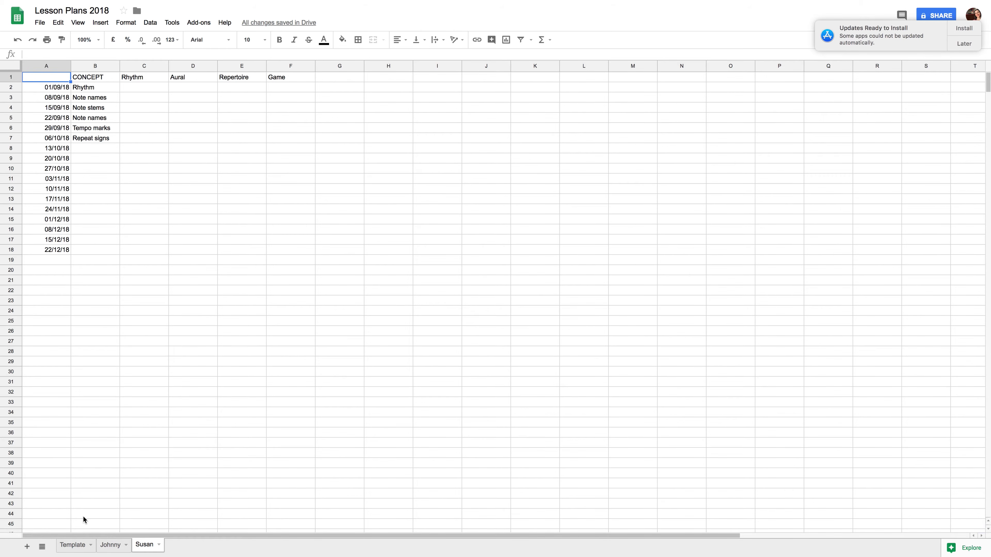
On the Susan sheet, enter Rhythm Vocab and Double or Nothing as games for the first two weeks in F2:F3.
{"action": "left_click_drag", "start_coordinate": [57, 87], "coordinate": [58, 104]}
{"action": "left_click", "coordinate": [57, 100]}
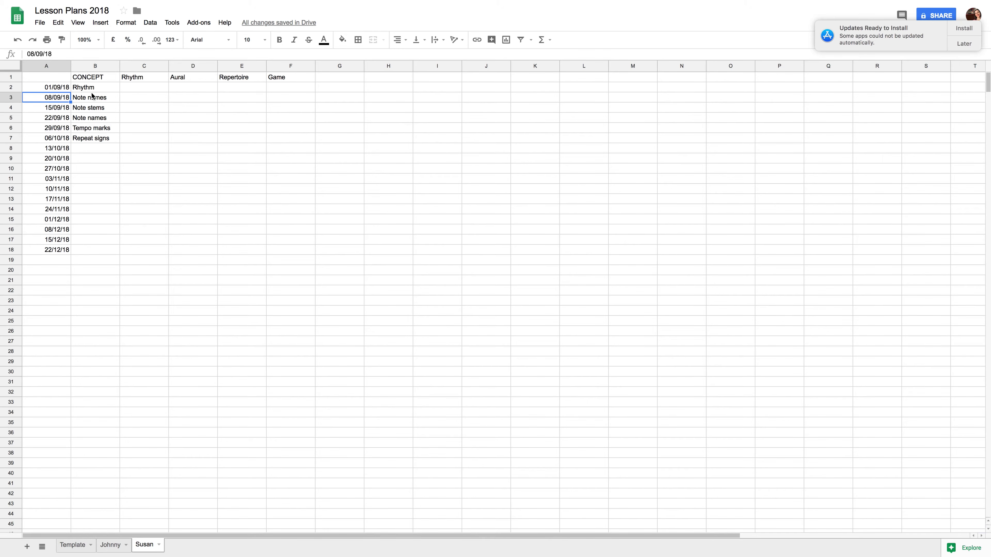
{"action": "left_click", "coordinate": [97, 88]}
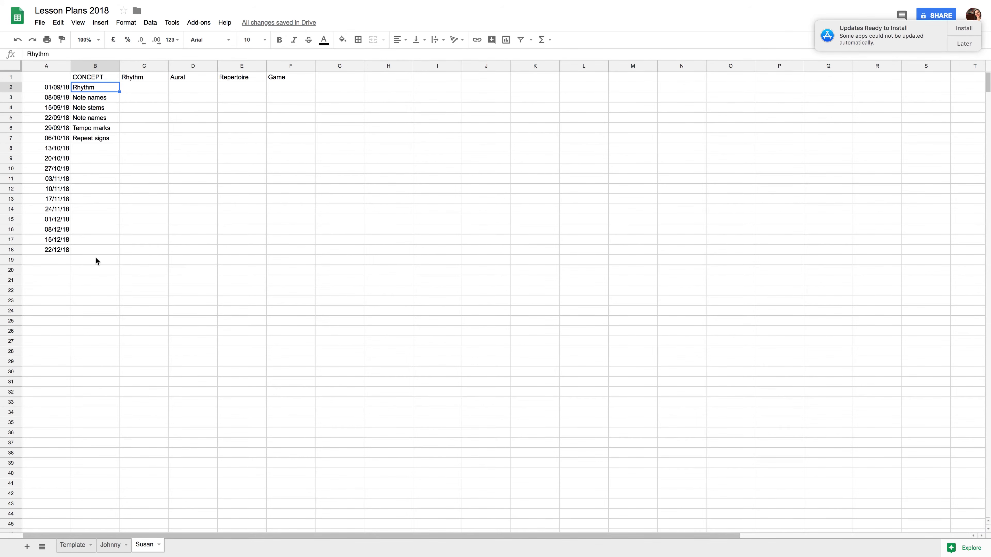
{"action": "left_click", "coordinate": [280, 87]}
{"action": "type", "text": "Rh"}
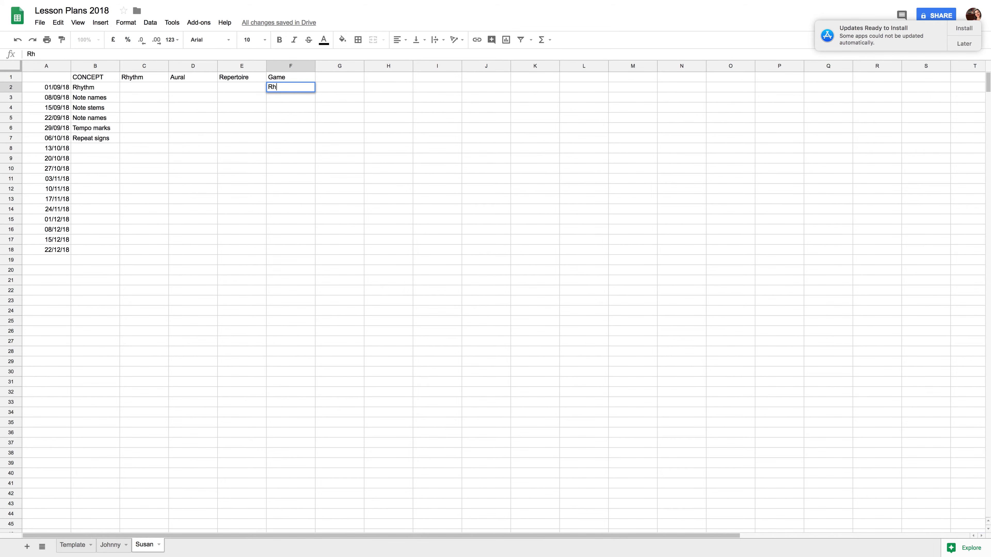
{"action": "type", "text": "ythm Vocab]"}
{"action": "key", "text": "BackSpace"}
{"action": "key", "text": "Return"}
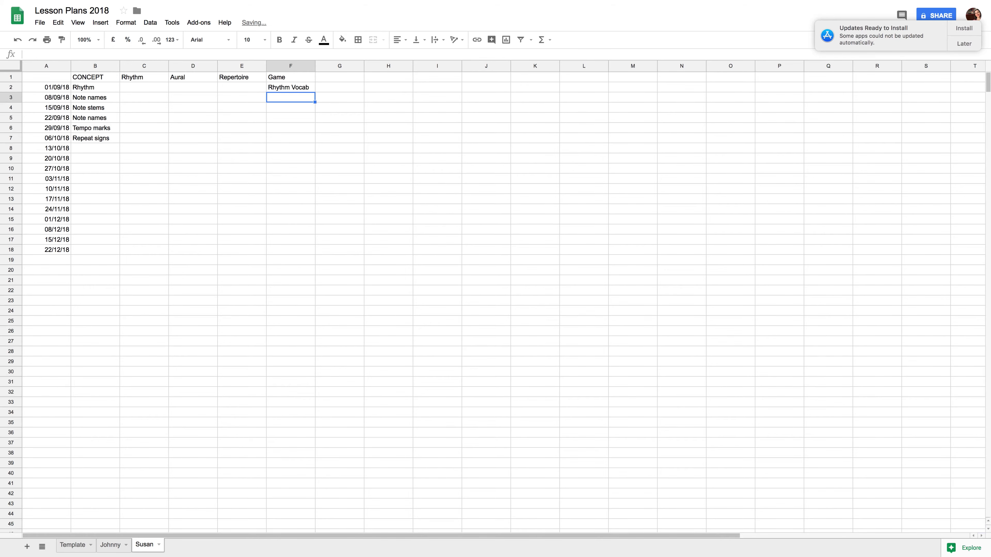
{"action": "type", "text": "Double or Nothing"}
{"action": "key", "text": "Return"}
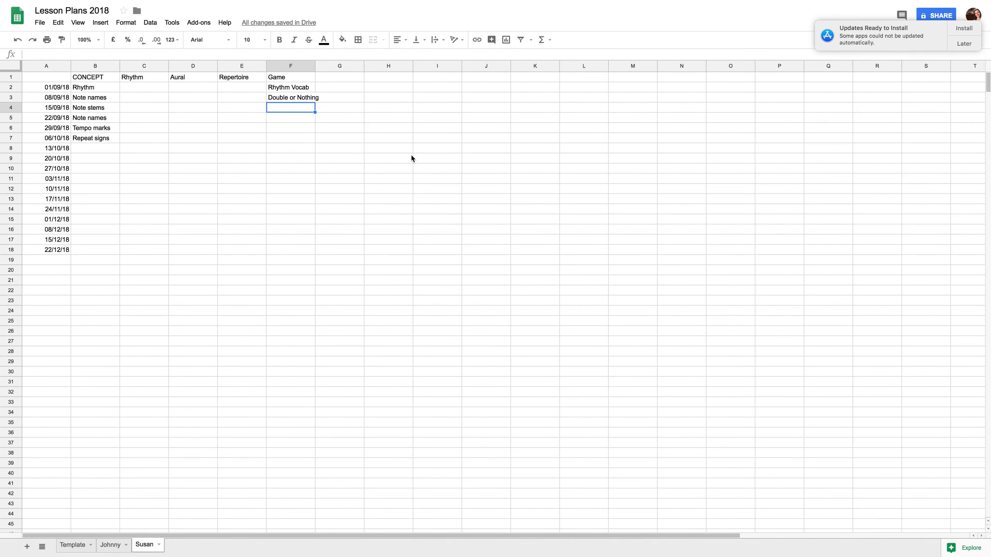
Enter p.47 as the repertoire for the first week in E2.
{"action": "left_click", "coordinate": [297, 88]}
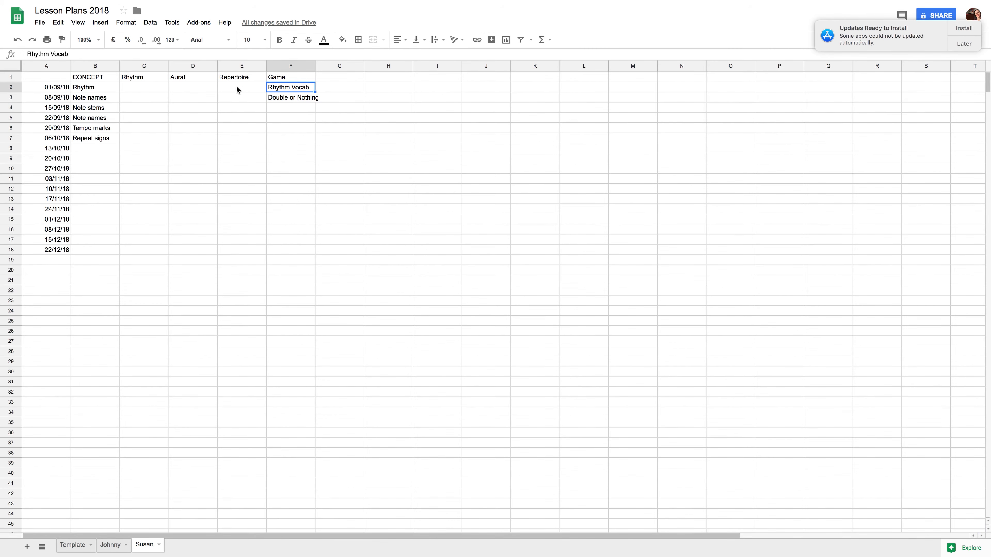
{"action": "left_click", "coordinate": [245, 86]}
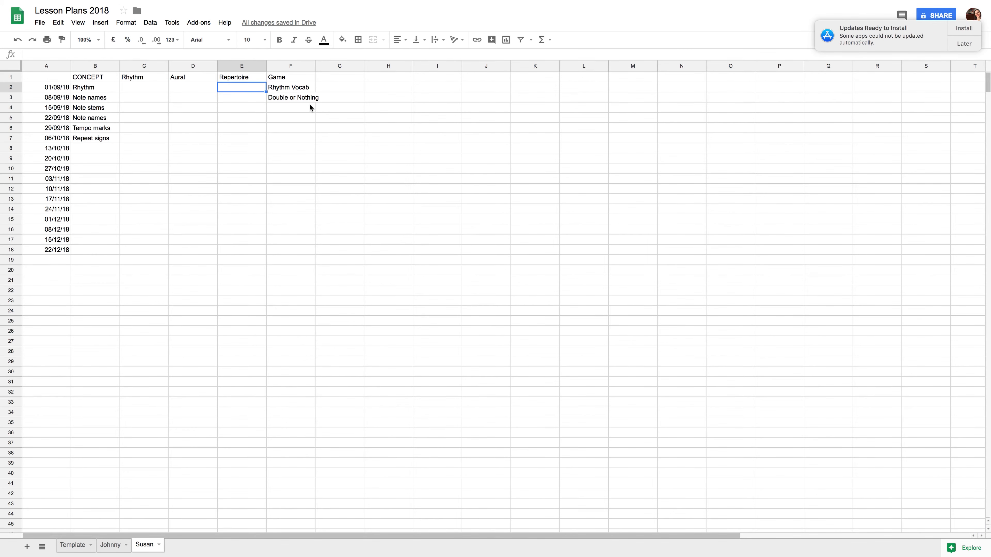
{"action": "type", "text": "p.47"}
{"action": "key", "text": "Return"}
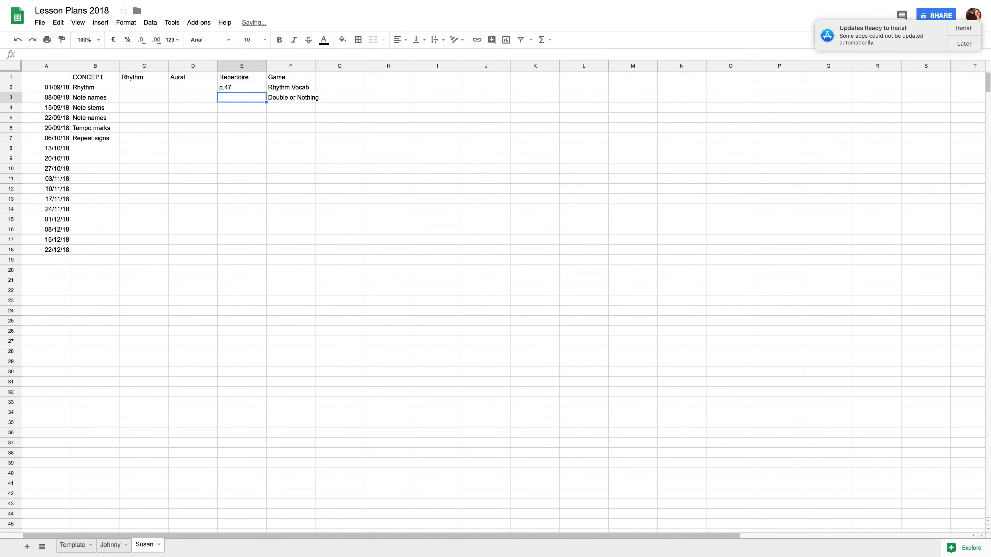
Replace the first week's repertoire in E2 with Charlie Chipmunk.
{"action": "key", "text": "Up"}
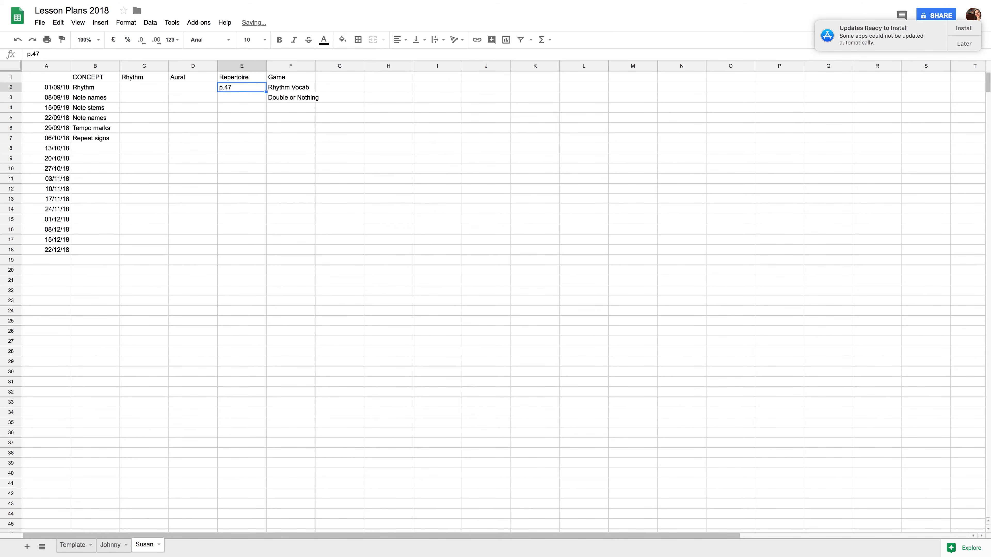
{"action": "type", "text": "Charlie C"}
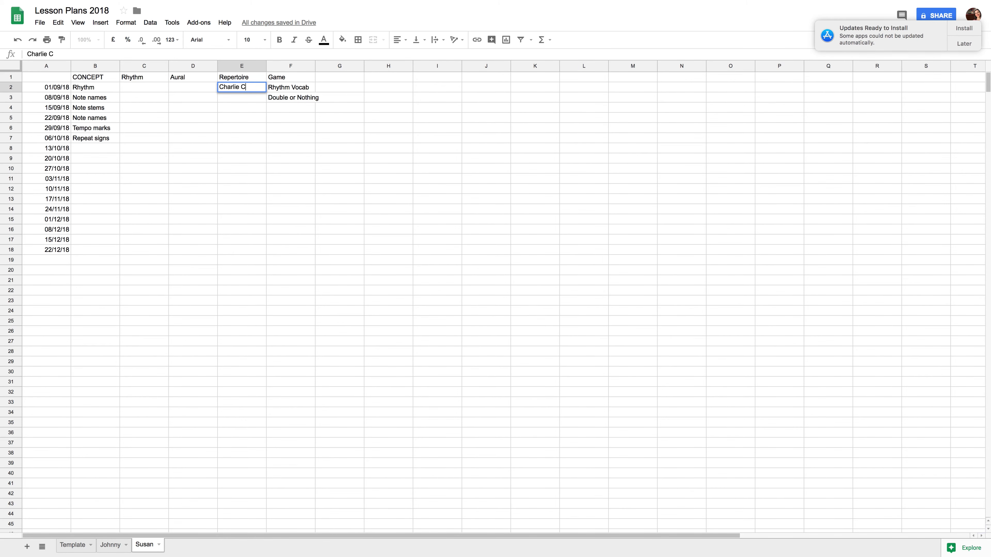
{"action": "type", "text": "hipmunk"}
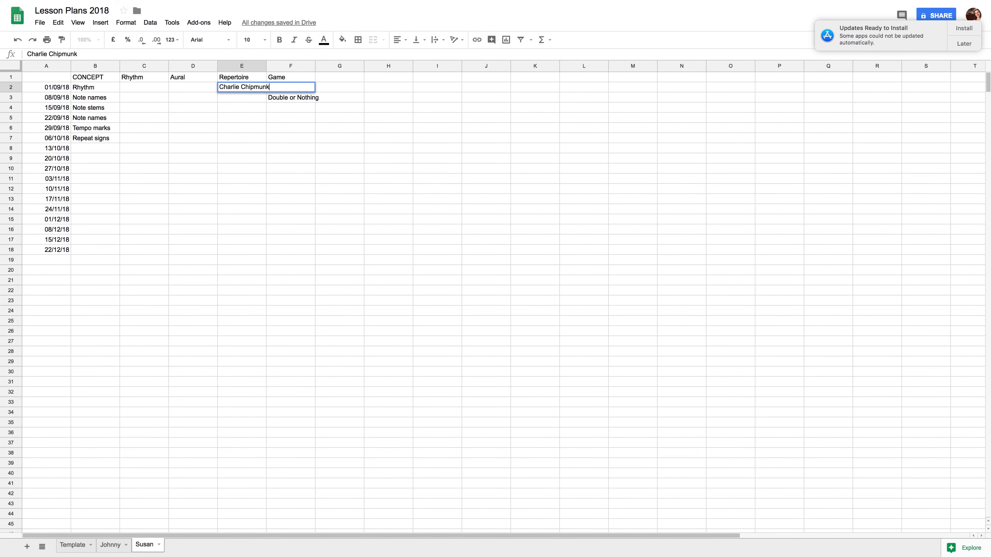
{"action": "key", "text": "Return"}
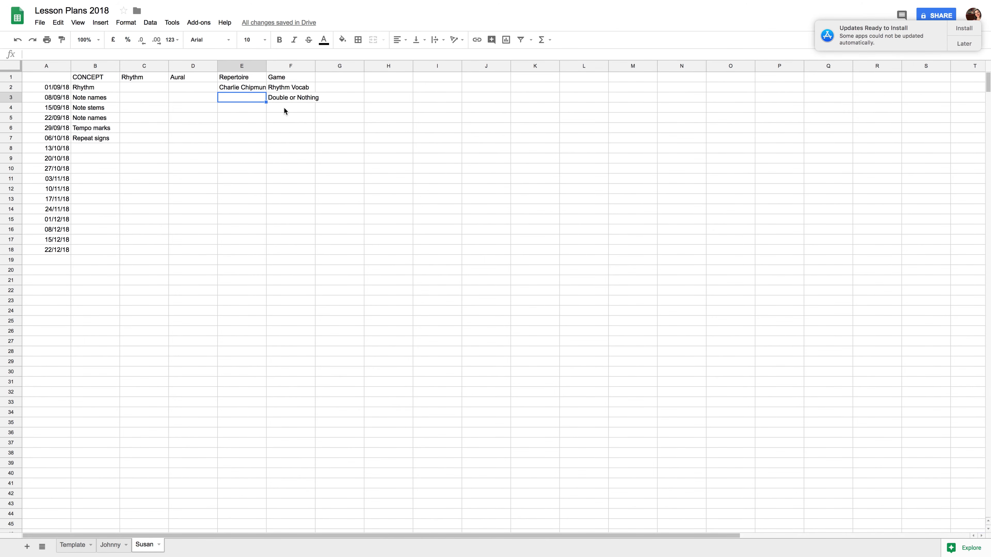
{"action": "left_click_drag", "start_coordinate": [50, 100], "coordinate": [290, 97]}
{"action": "left_click", "coordinate": [295, 97]}
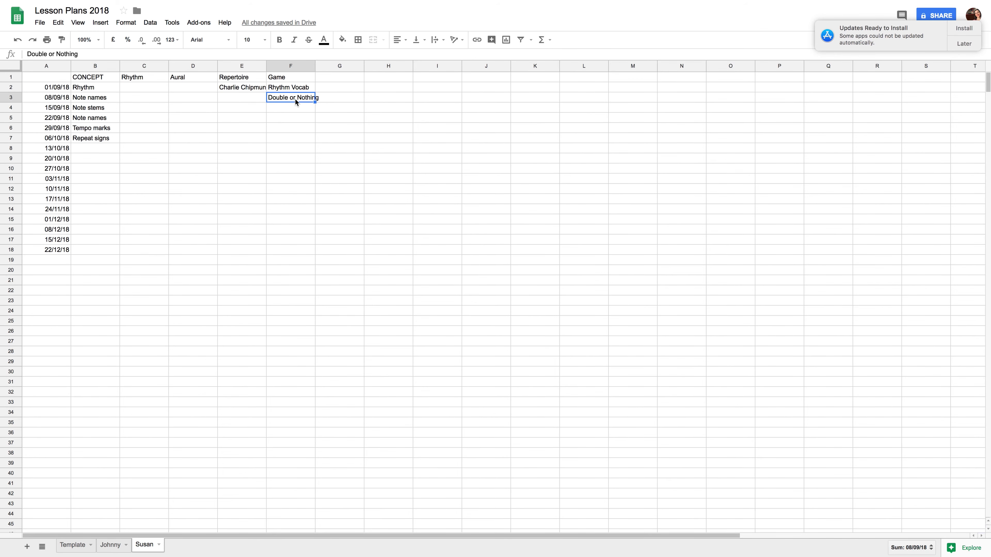